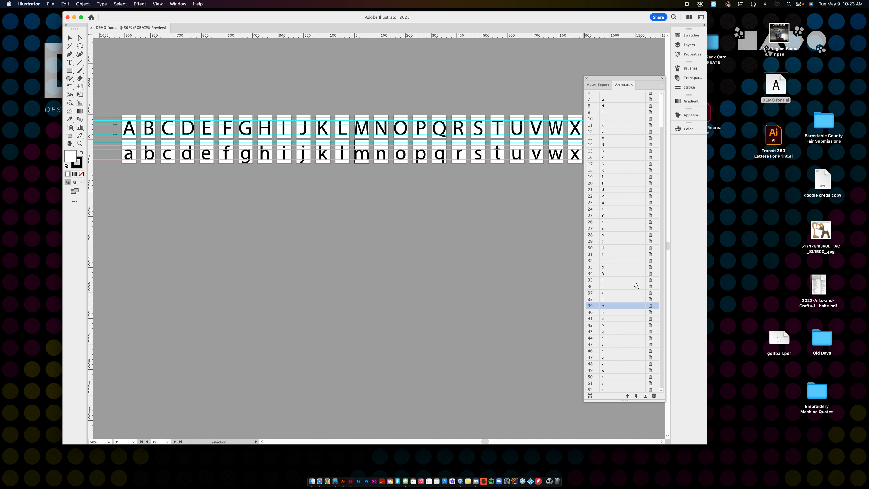
# - Rename artboard 34, the lowercase h artboard mislabelled A, to "h"
pyautogui.click(621, 277)
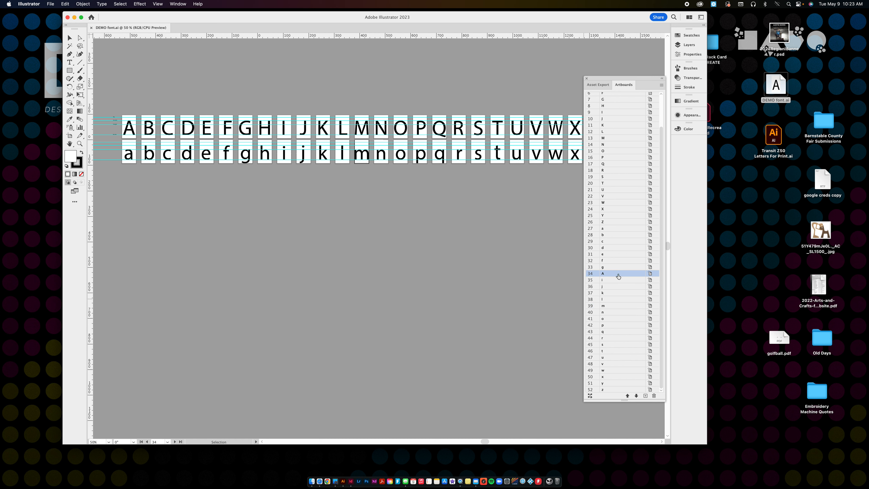
pyautogui.doubleClick(602, 274)
pyautogui.click(520, 205)
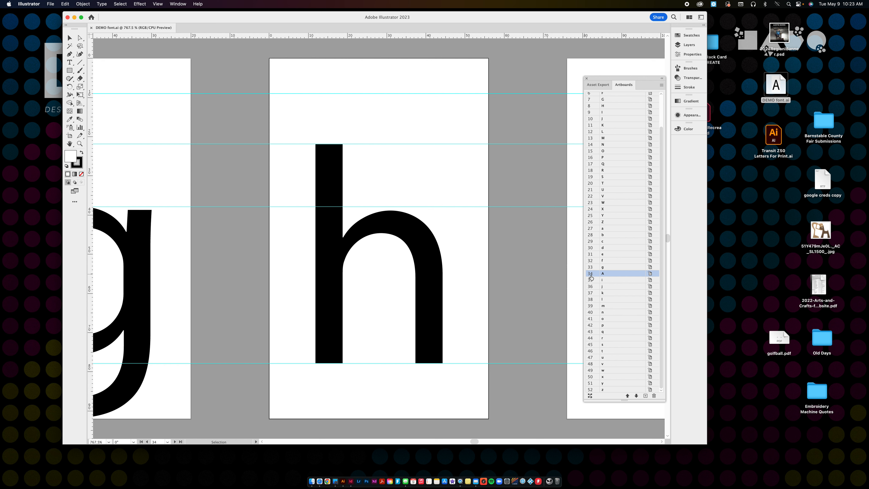
pyautogui.doubleClick(603, 274)
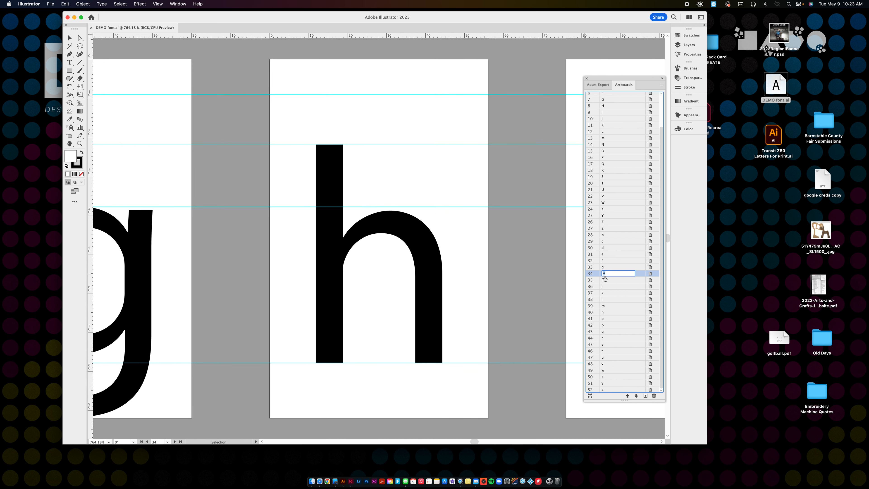
pyautogui.write('h')
pyautogui.press('Return')
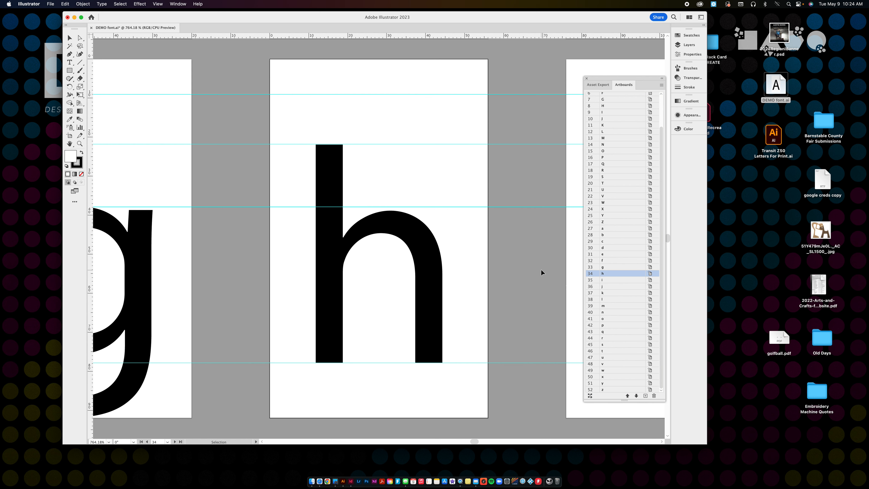
# - Review the rows of uppercase and lowercase letter artboards alongside the artboard name list
pyautogui.press('super+minus')
pyautogui.press('super+minus')
pyautogui.press('super+minus')
pyautogui.press('super+minus')
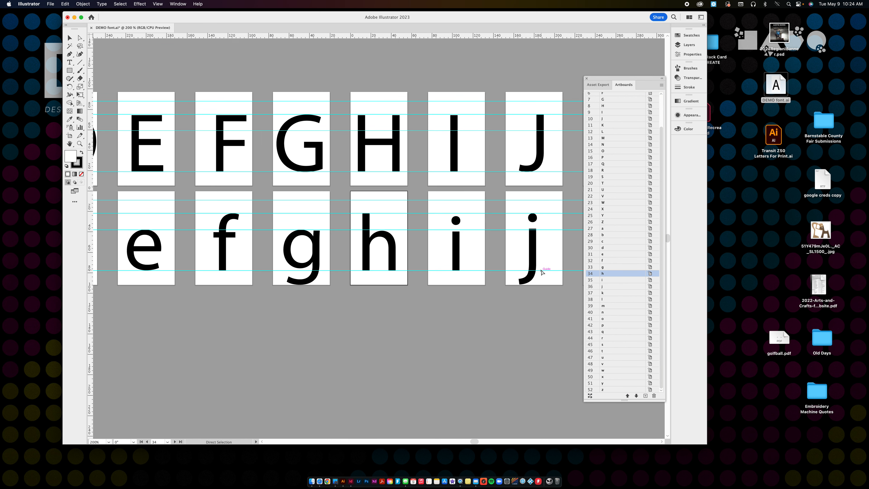
pyautogui.press('super+minus')
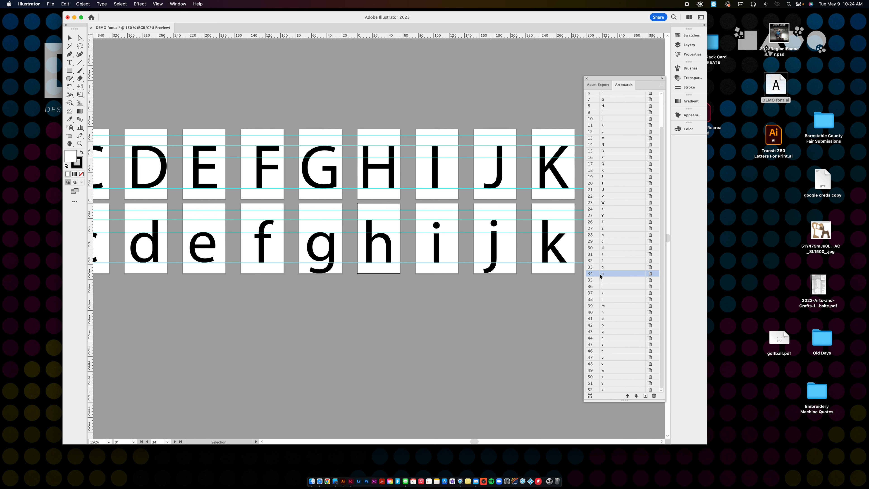
pyautogui.press('super+minus')
pyautogui.press('super+minus')
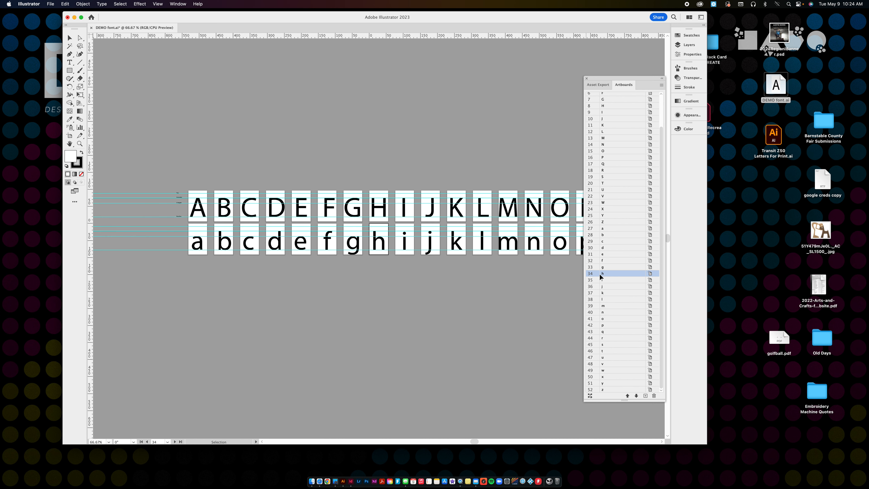
pyautogui.hscroll(4, 443, 164)
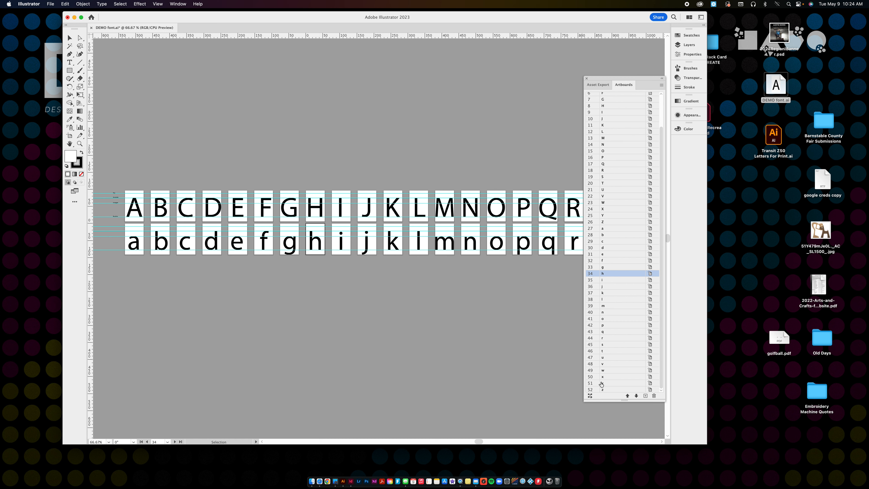
# - Create a new folder named "uppercase" on the desktop
pyautogui.rightClick(740, 226)
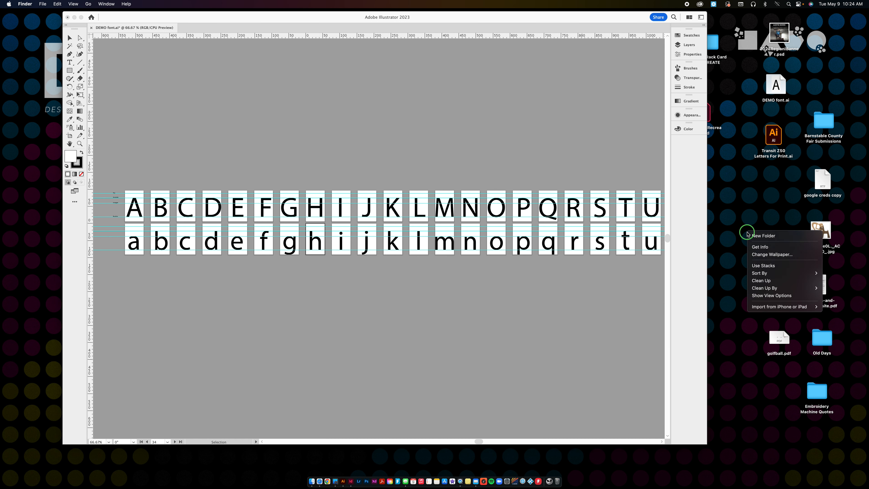
pyautogui.click(755, 236)
pyautogui.write('uppercase')
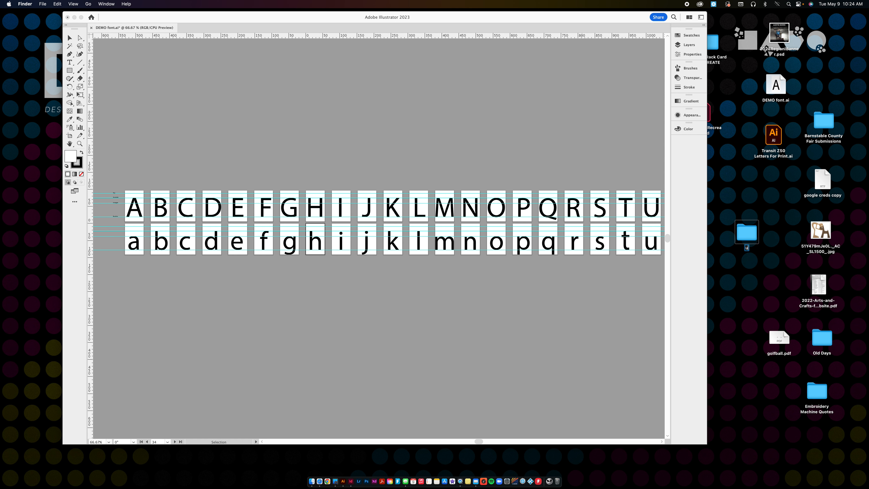
pyautogui.press('Return')
# - Create a second desktop folder named "lowercase" below the uppercase folder
pyautogui.rightClick(744, 270)
pyautogui.click(760, 280)
pyautogui.press('BackSpace')
pyautogui.write('lowercase')
pyautogui.press('Return')
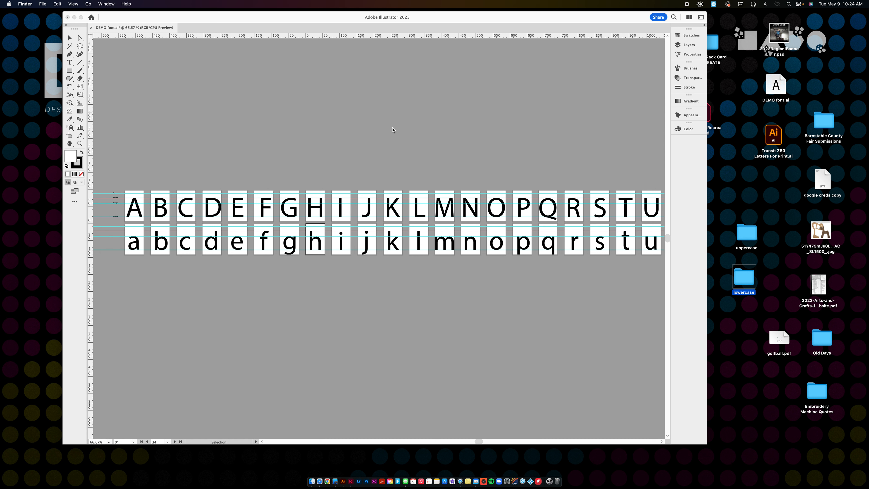
pyautogui.click(393, 130)
pyautogui.click(50, 4)
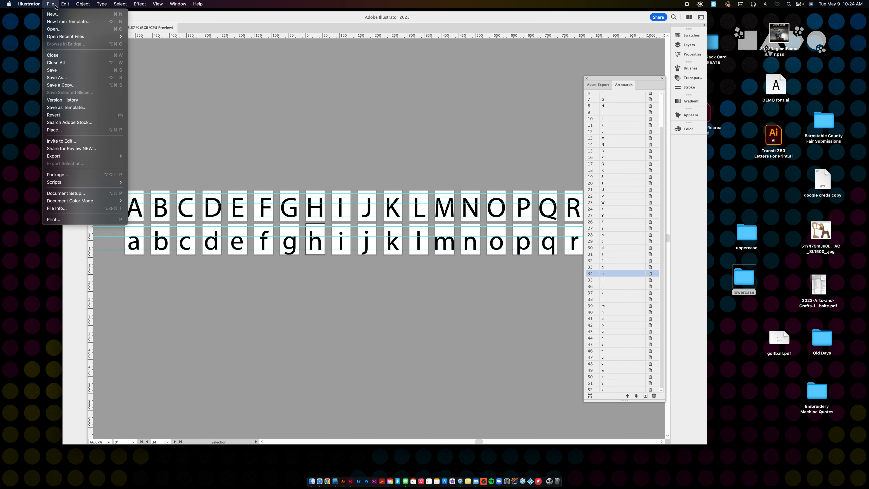
pyautogui.moveTo(78, 156)
pyautogui.click(146, 164)
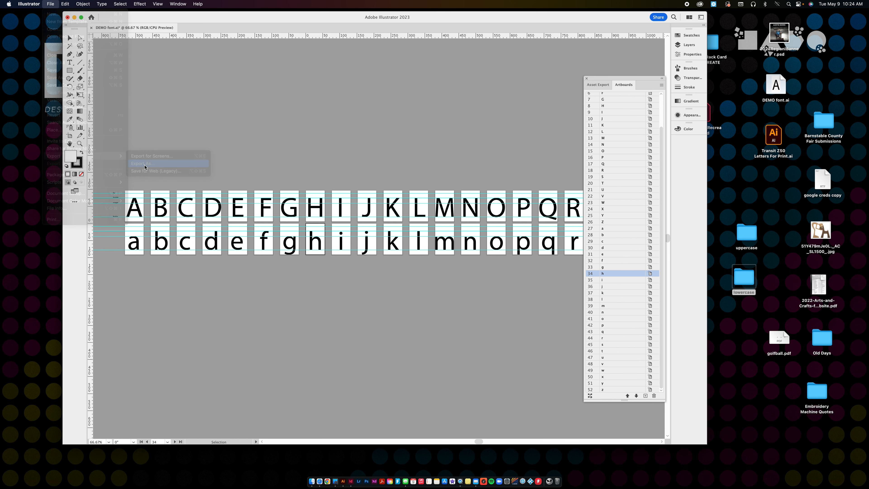
pyautogui.click(371, 161)
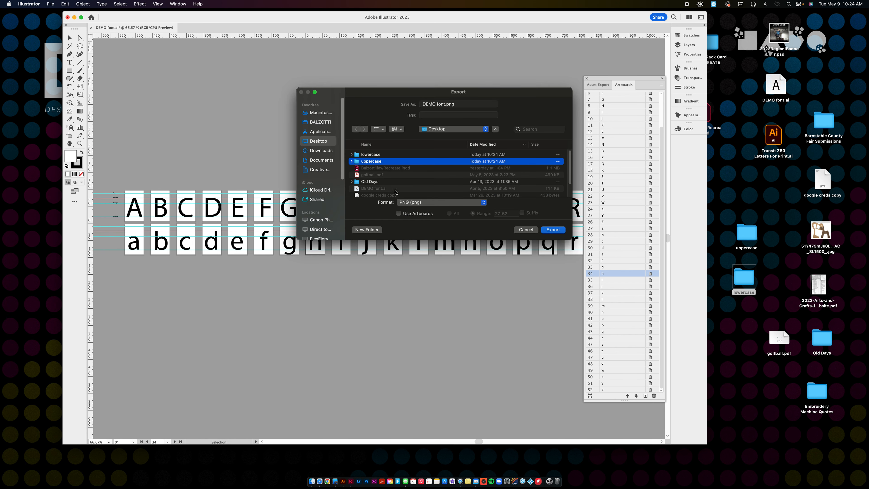
pyautogui.click(408, 202)
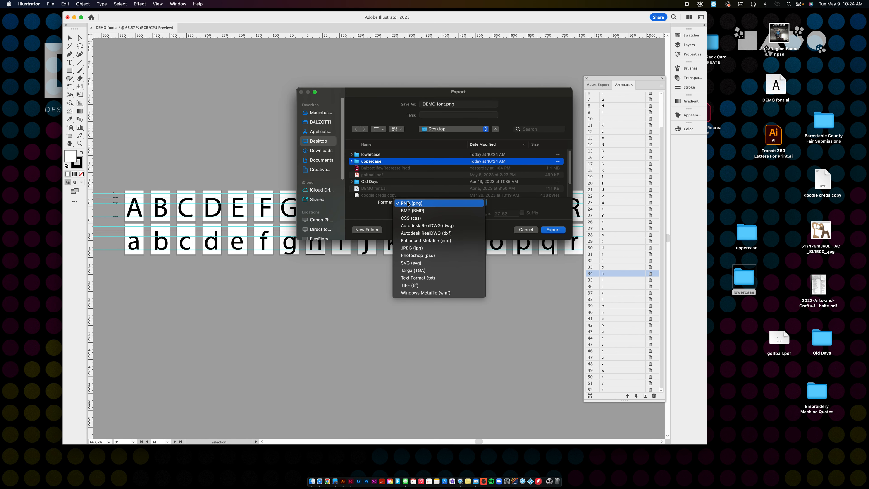
pyautogui.click(411, 263)
pyautogui.click(412, 213)
pyautogui.moveTo(510, 215); pyautogui.dragTo(494, 214)
pyautogui.write('1-2')
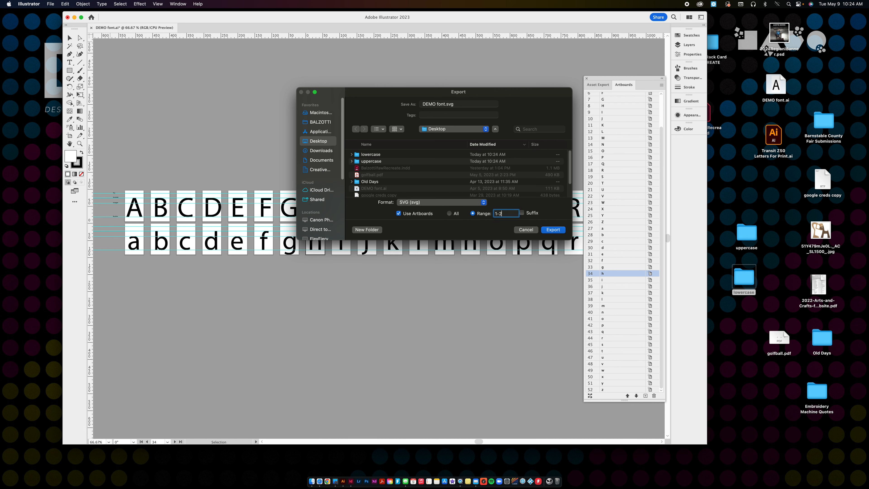
pyautogui.write('6')
pyautogui.press('Return')
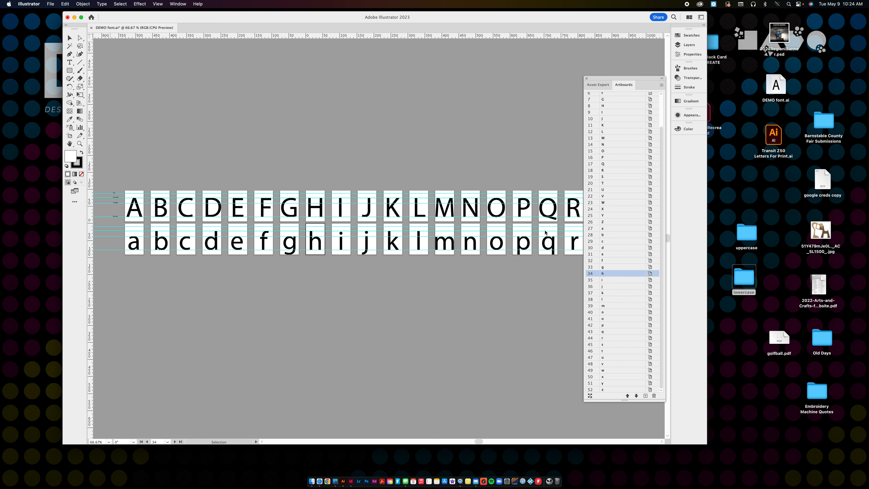
pyautogui.click(337, 246)
# - Export artboards 1-26 as individual SVG files into the uppercase folder, keeping the DEMO font file name and accepting the offered SVG options
pyautogui.click(50, 3)
pyautogui.moveTo(103, 156)
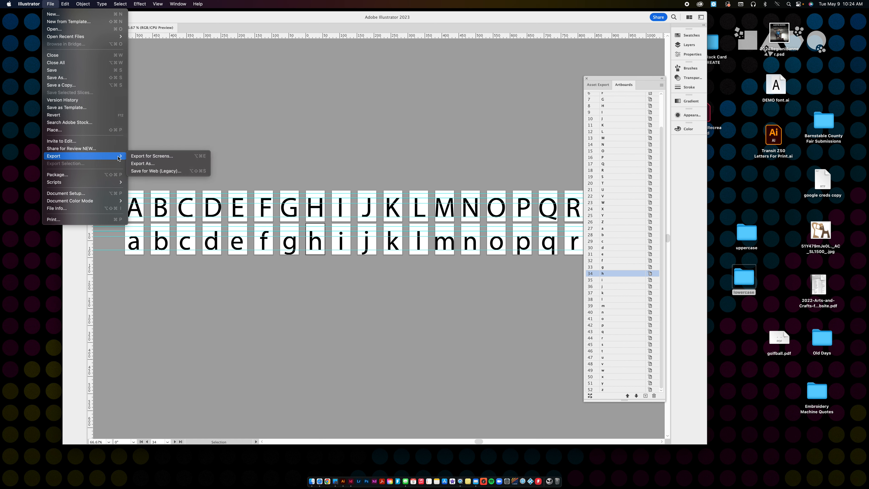
pyautogui.click(152, 163)
pyautogui.click(370, 161)
pyautogui.doubleClick(370, 162)
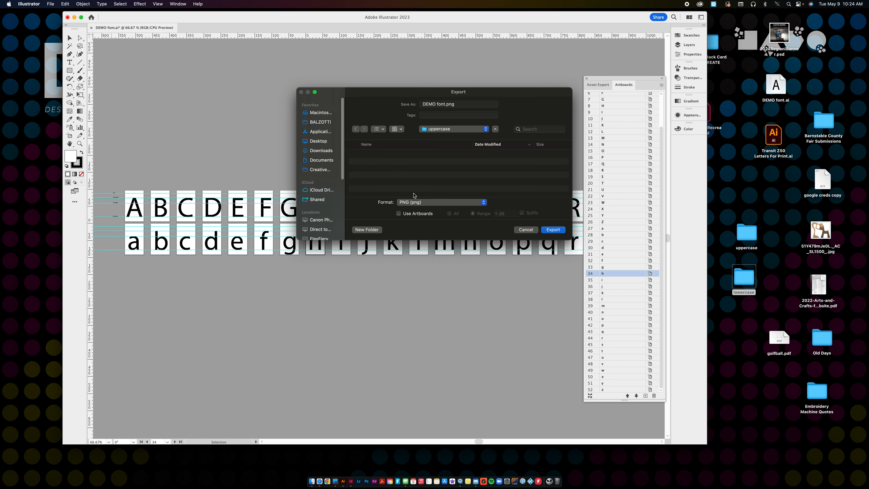
pyautogui.click(406, 202)
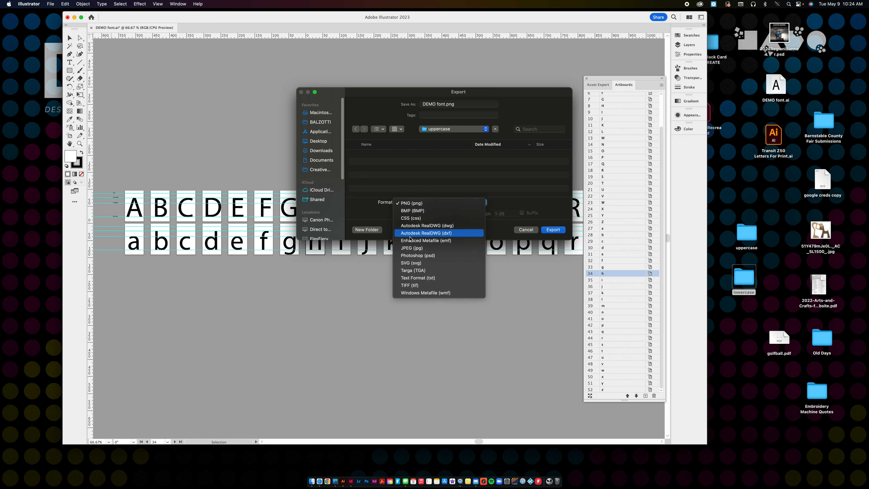
pyautogui.click(411, 263)
pyautogui.click(398, 213)
pyautogui.moveTo(507, 216); pyautogui.dragTo(484, 215)
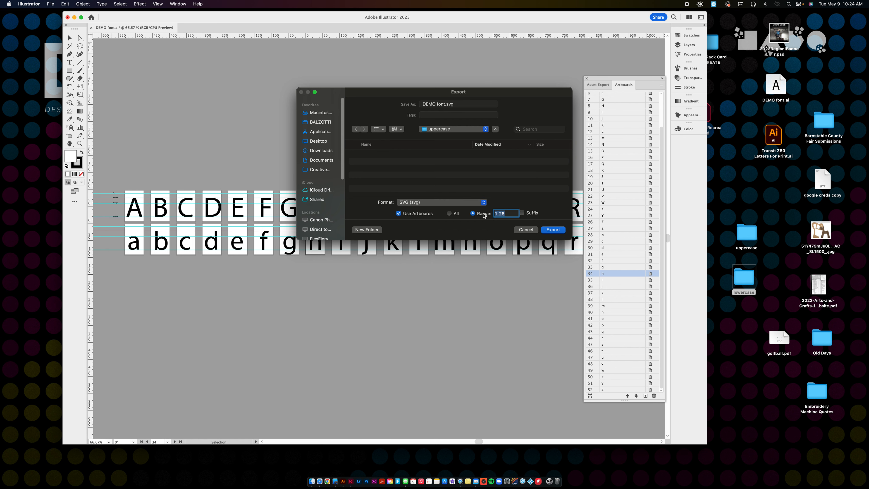
pyautogui.click(553, 230)
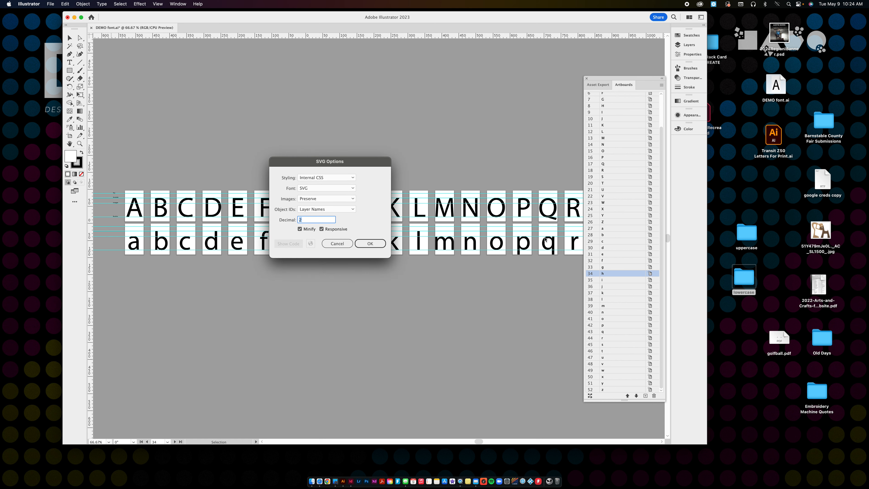
pyautogui.click(370, 243)
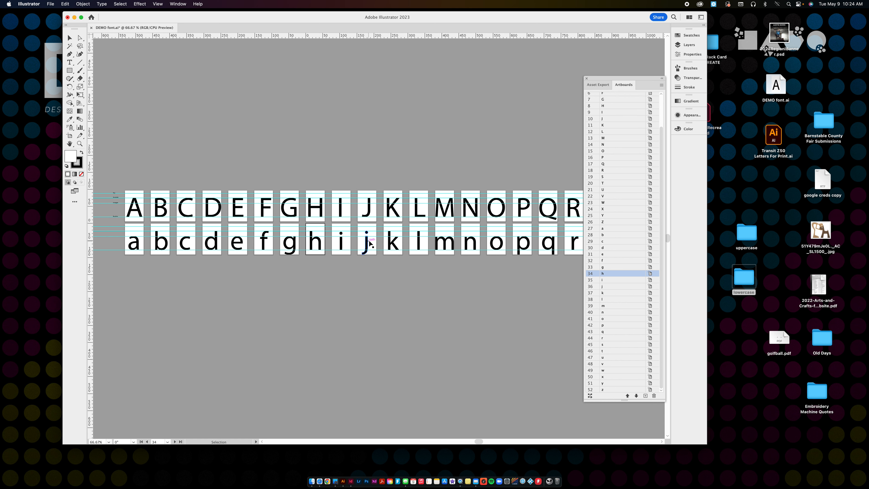
# - Check the exported SVG files in the desktop's uppercase folder, close the folder and return to Illustrator
pyautogui.click(757, 237)
pyautogui.doubleClick(756, 238)
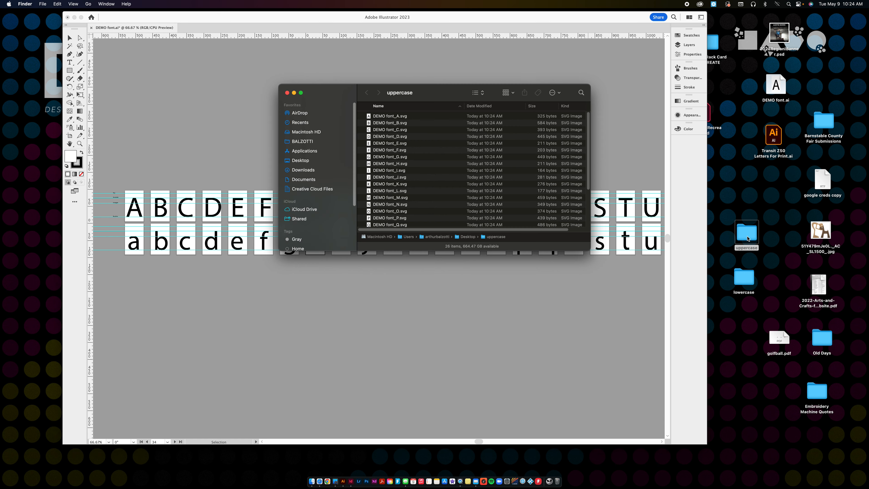
pyautogui.scroll(-5, 398, 122)
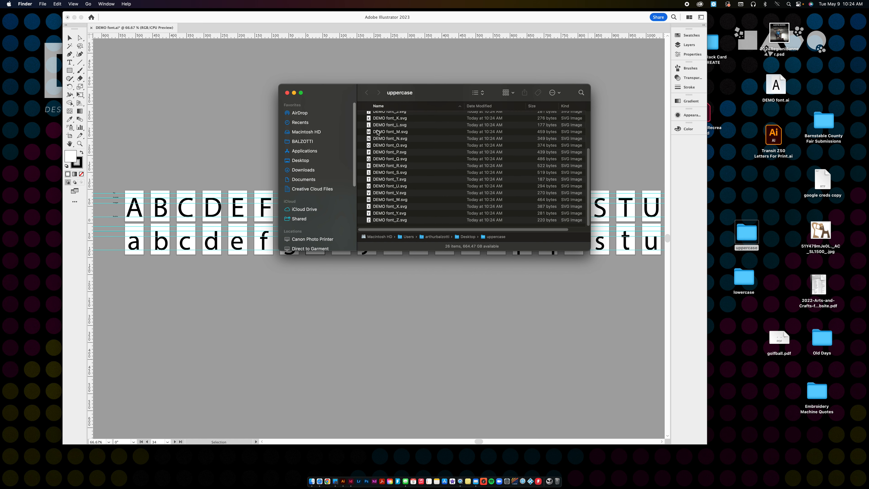
pyautogui.click(287, 93)
pyautogui.click(335, 134)
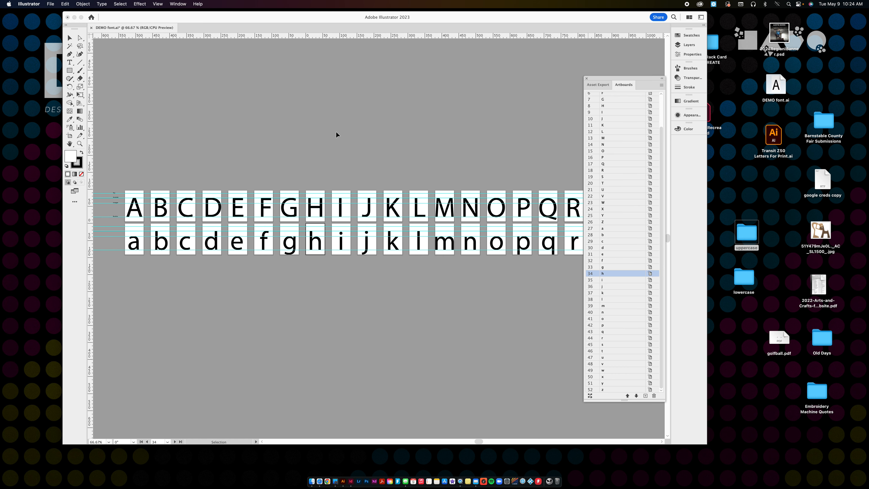
# - Export artboards 27-52 as individual SVG files into the lowercase folder on the desktop, accepting the offered SVG options
pyautogui.click(56, 4)
pyautogui.moveTo(78, 158)
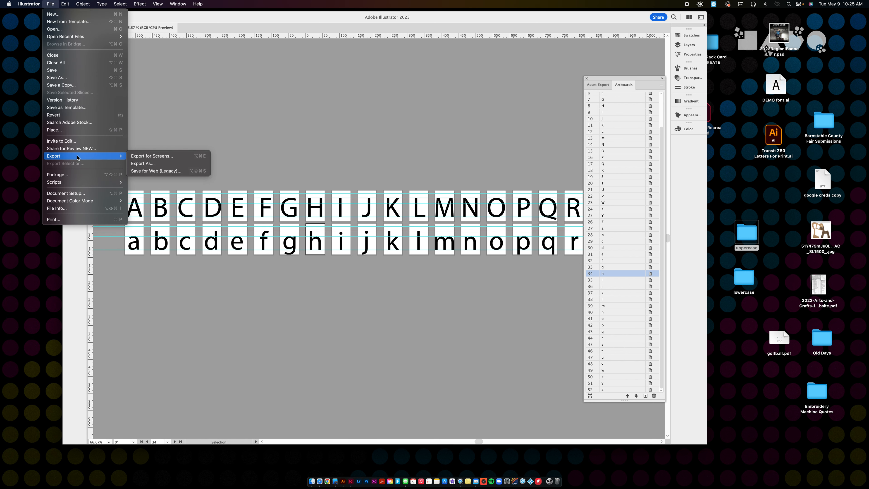
pyautogui.click(142, 164)
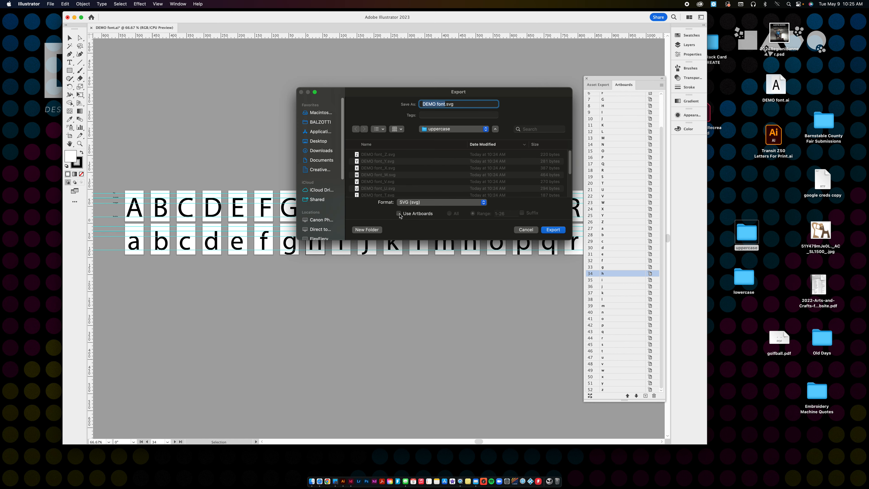
pyautogui.click(399, 213)
pyautogui.click(506, 214)
pyautogui.write('27')
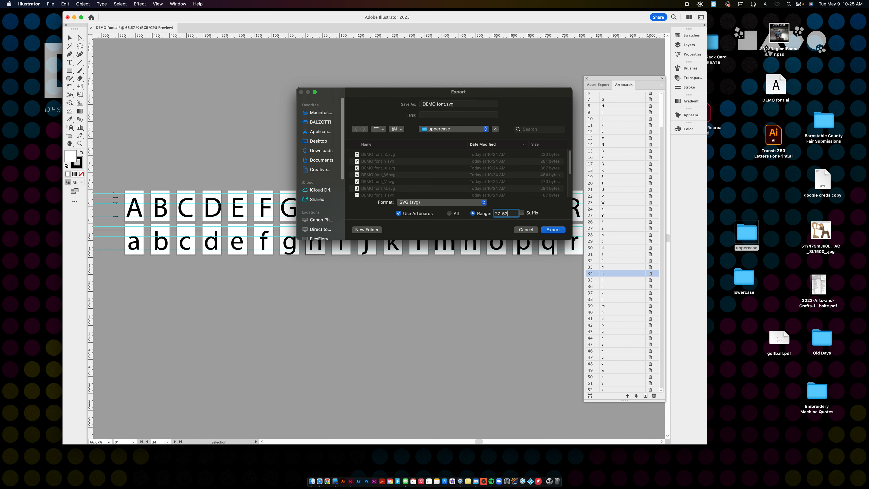
pyautogui.click(445, 130)
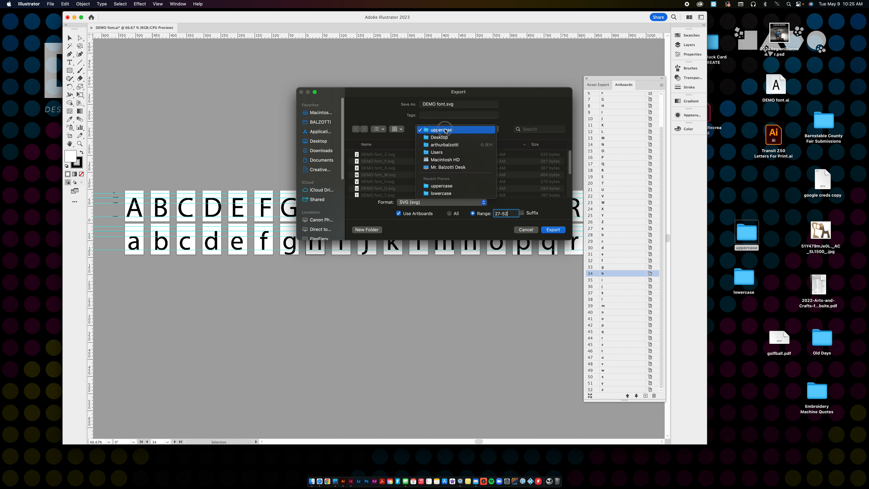
pyautogui.click(445, 136)
pyautogui.doubleClick(373, 160)
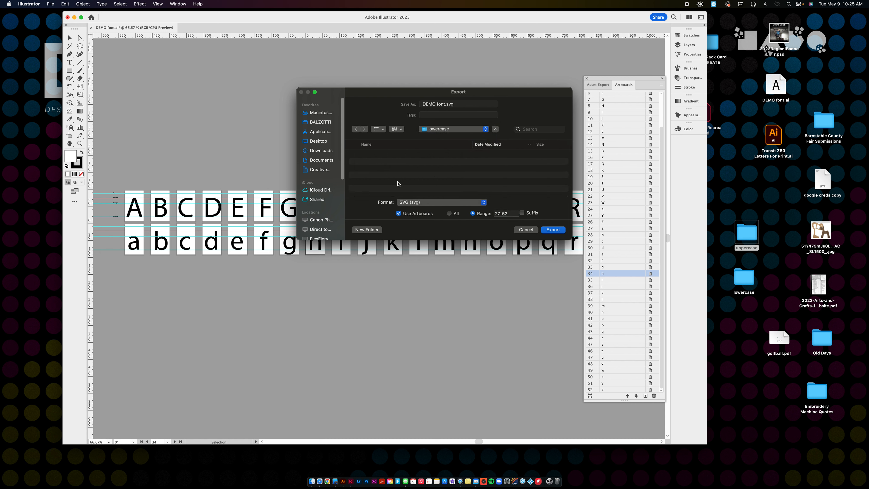
pyautogui.click(554, 230)
pyautogui.click(368, 244)
# - Check the exported SVG files in the desktop's lowercase folder, close the folder and return to Illustrator
pyautogui.doubleClick(744, 278)
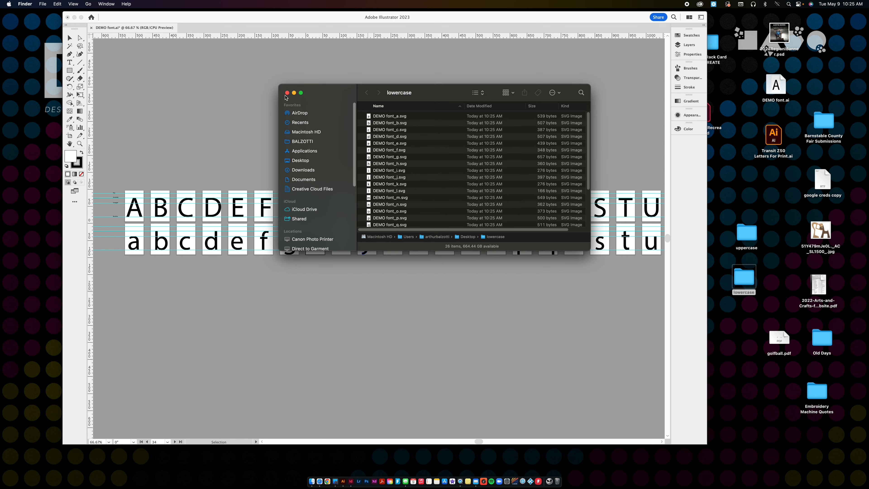
pyautogui.click(287, 93)
pyautogui.click(98, 40)
# - Close DEMO font.ai, saving its changes, and close the Illustrator home window
pyautogui.click(92, 28)
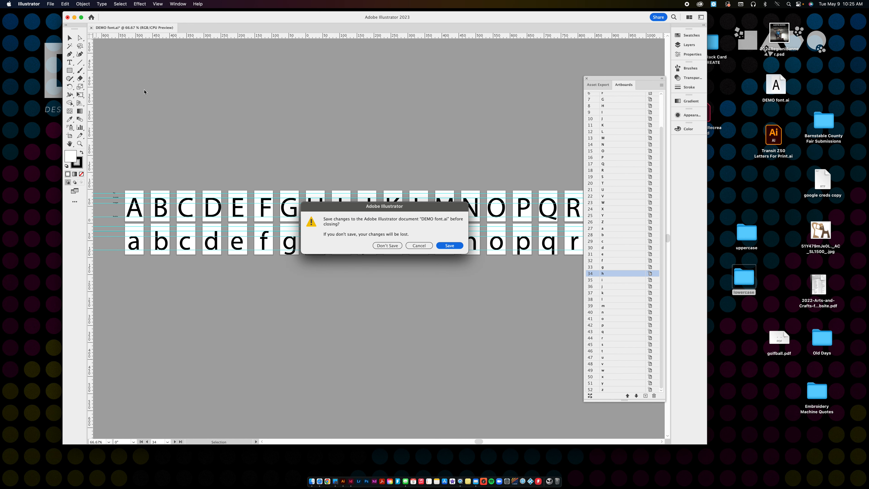
pyautogui.press('Return')
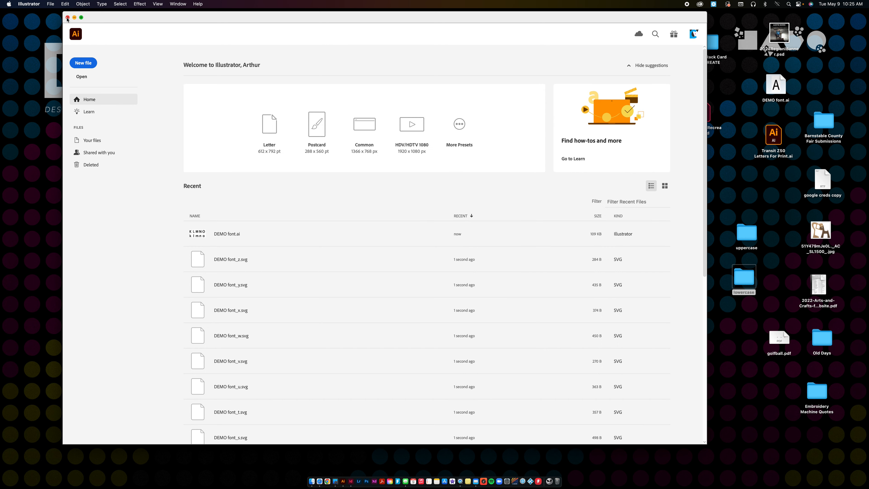
pyautogui.click(67, 18)
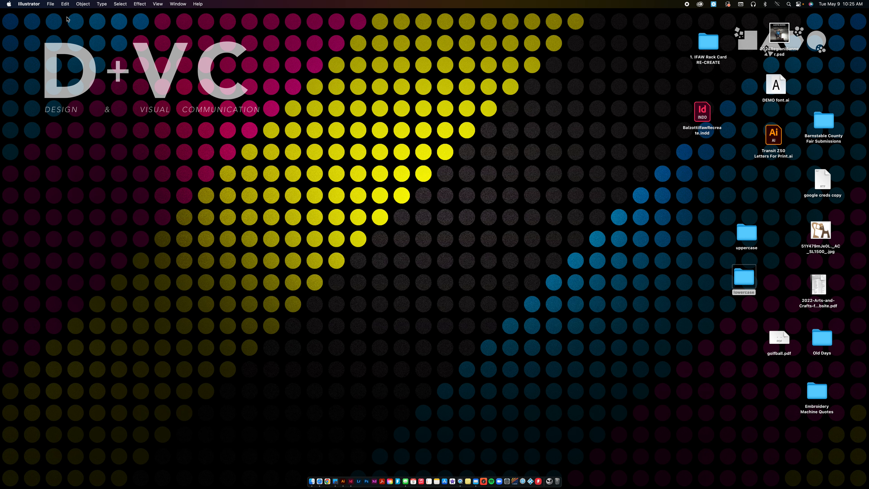
# - Launch BirdFont, accept the SIL Open Font License and line up the lowercase folder under the uppercase folder on the desktop
pyautogui.click(435, 187)
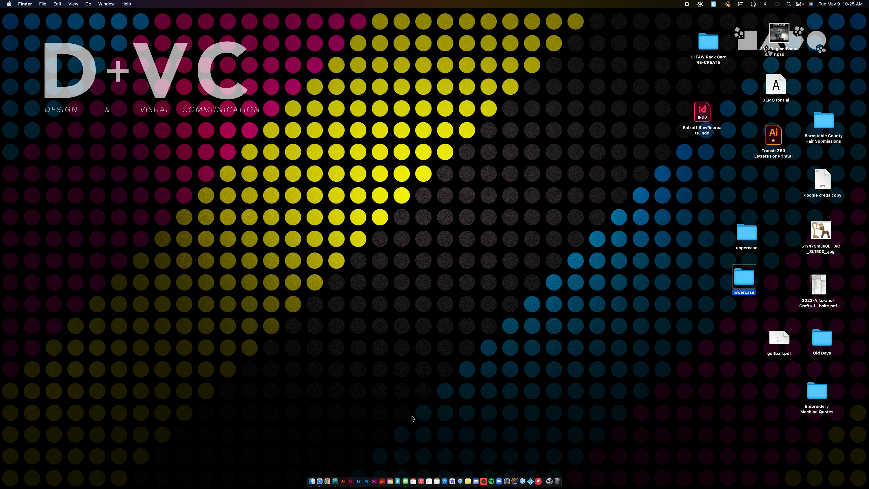
pyautogui.click(399, 482)
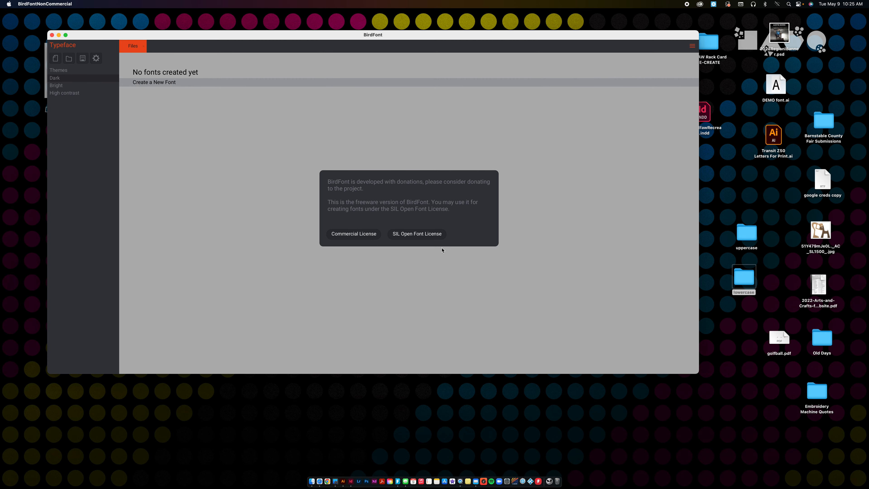
pyautogui.click(428, 234)
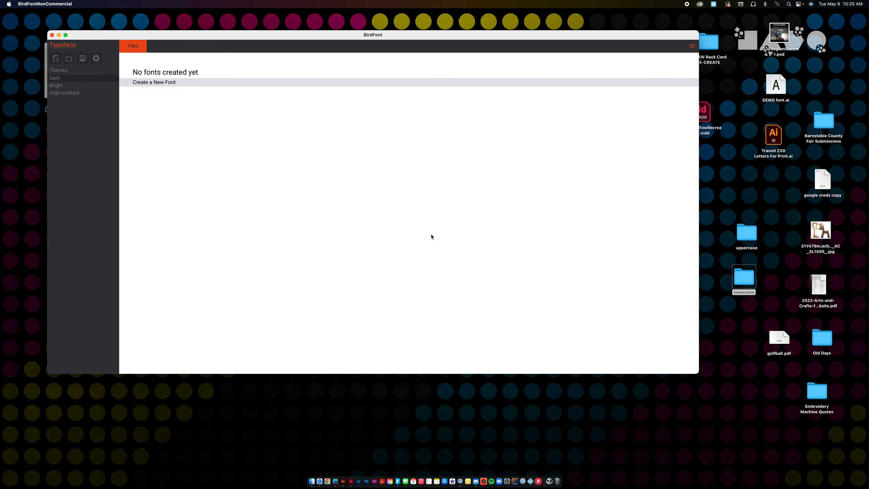
pyautogui.moveTo(736, 286); pyautogui.dragTo(741, 278)
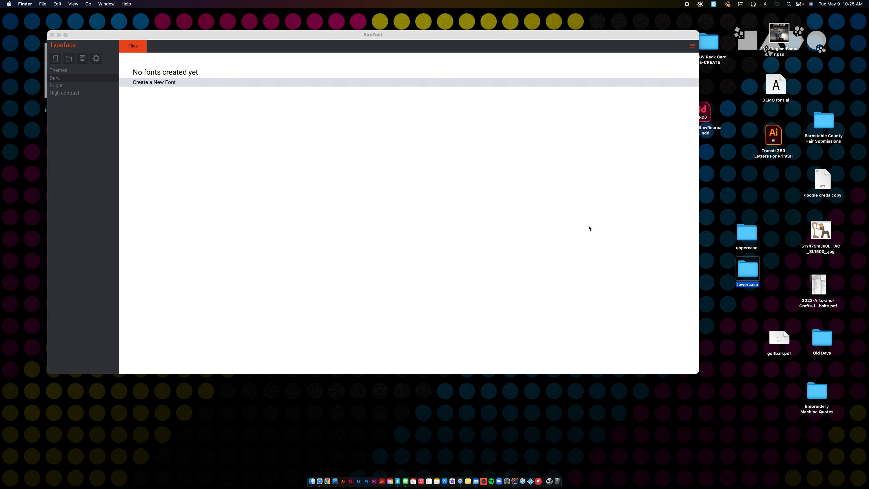
# - Start an SVG folder import and choose the desktop's uppercase folder as its source
pyautogui.click(692, 49)
pyautogui.click(692, 48)
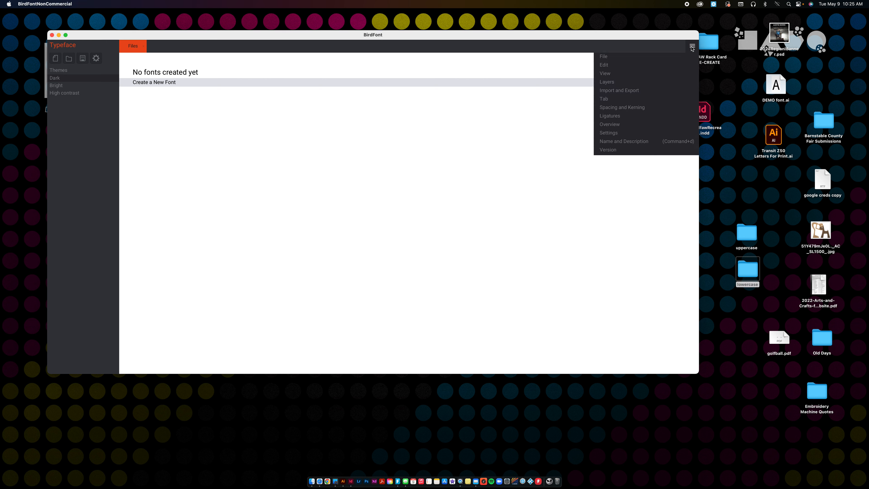
pyautogui.click(646, 90)
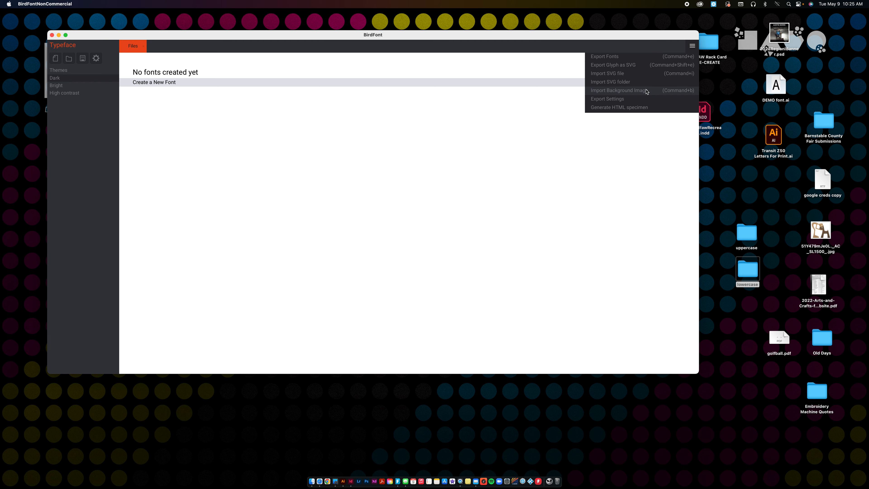
pyautogui.click(626, 82)
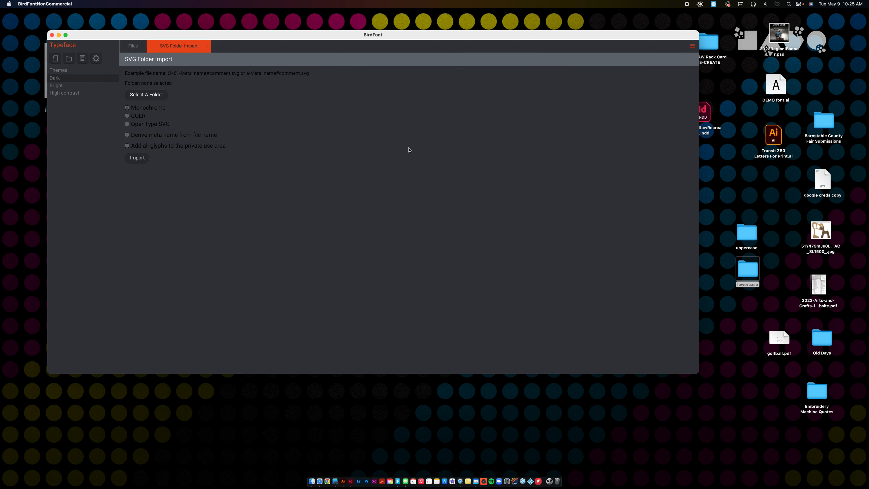
pyautogui.click(151, 95)
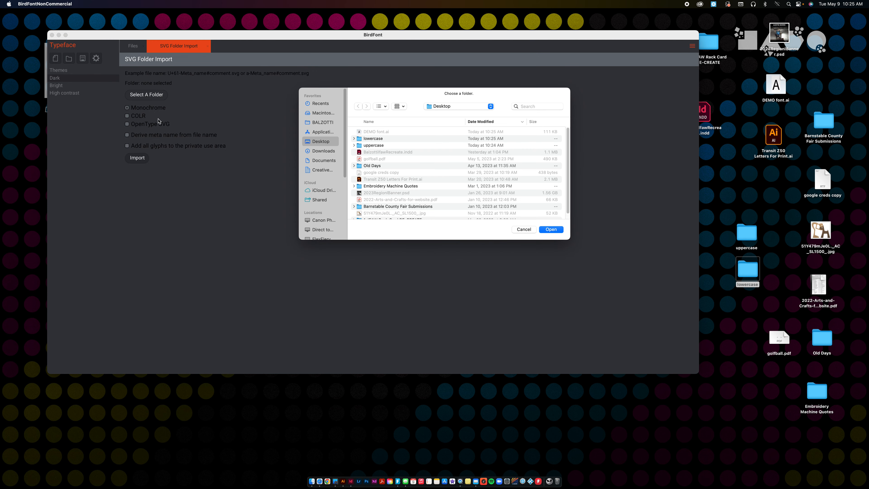
pyautogui.click(371, 145)
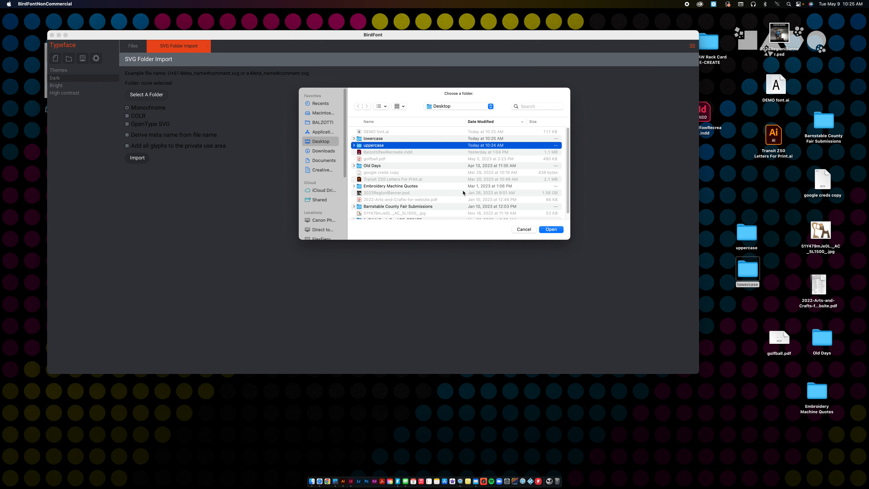
pyautogui.click(548, 228)
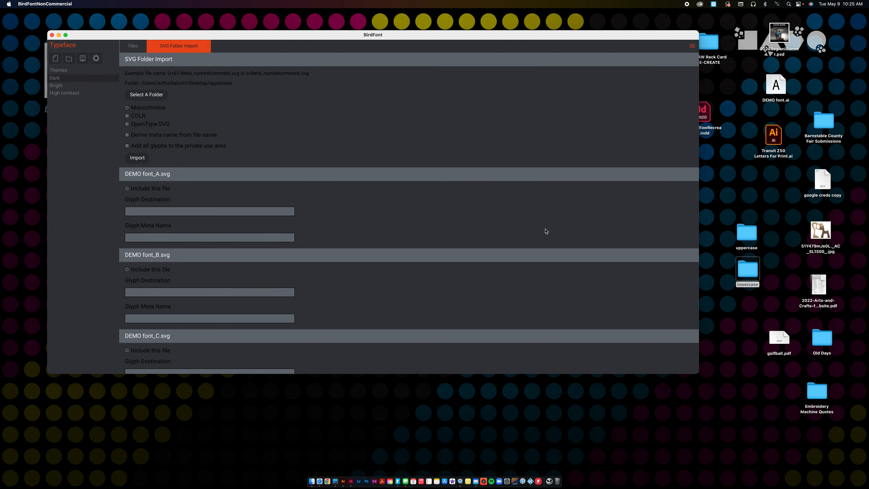
# - Set the glyph destinations of DEMO font_A.svg through DEMO font_F.svg to their matching capital letters, A to F
pyautogui.scroll(-5, 152, 184)
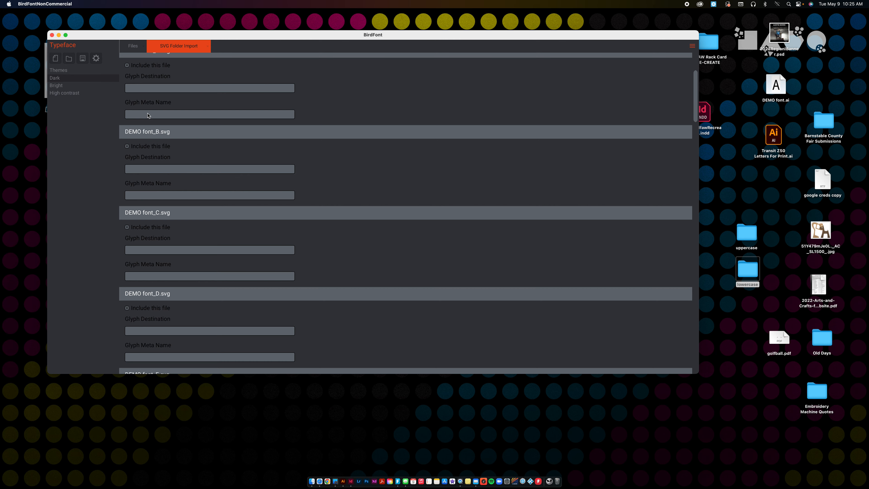
pyautogui.scroll(5, 149, 117)
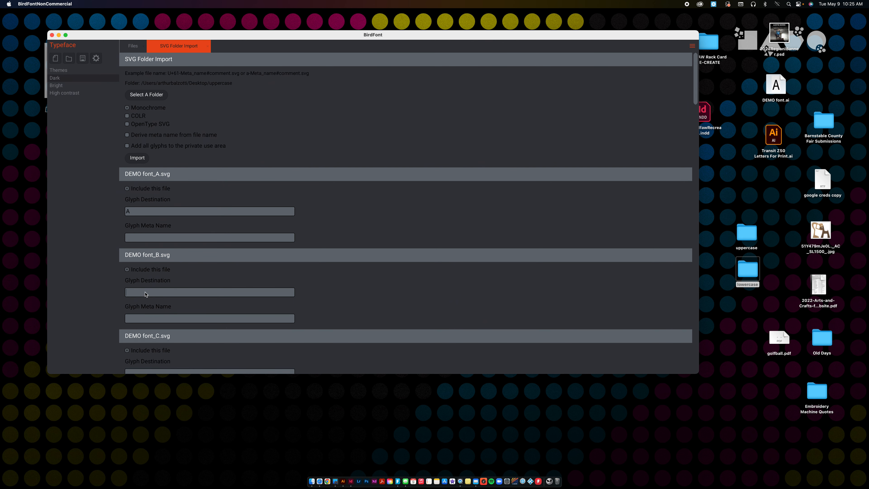
pyautogui.scroll(-3, 171, 353)
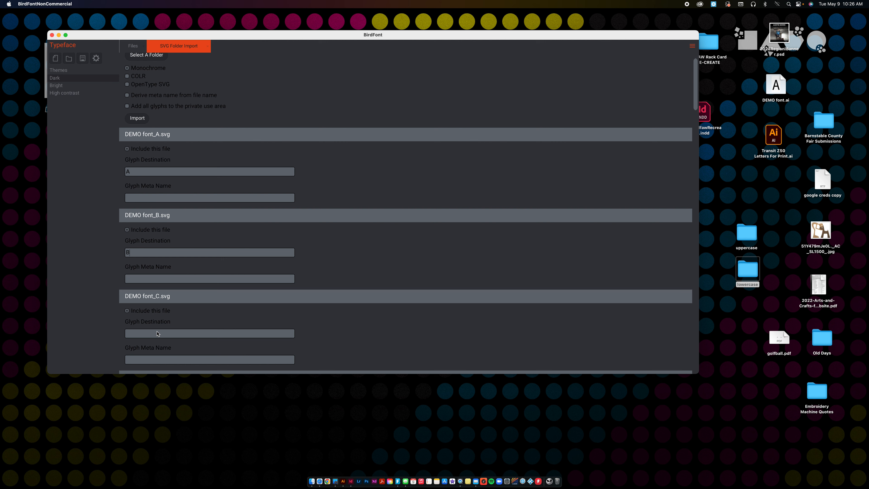
pyautogui.write('C')
pyautogui.scroll(-6, 235, 328)
pyautogui.click(162, 338)
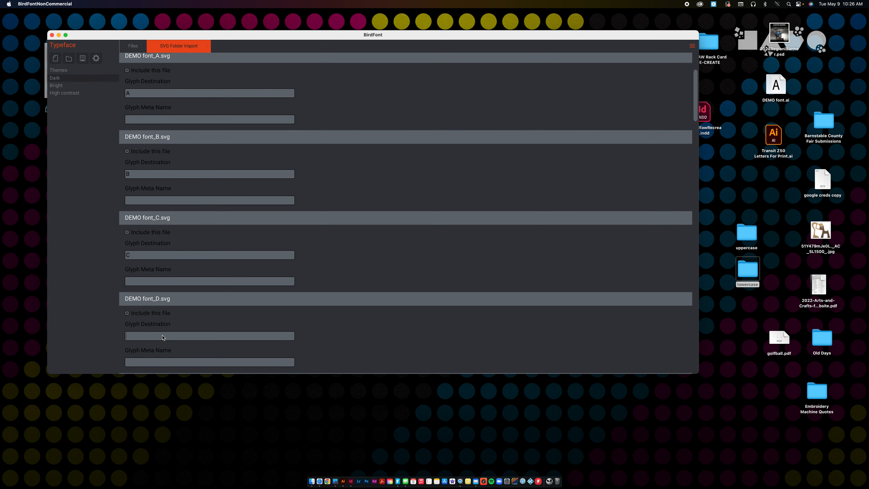
pyautogui.write('D')
pyautogui.scroll(-6, 233, 335)
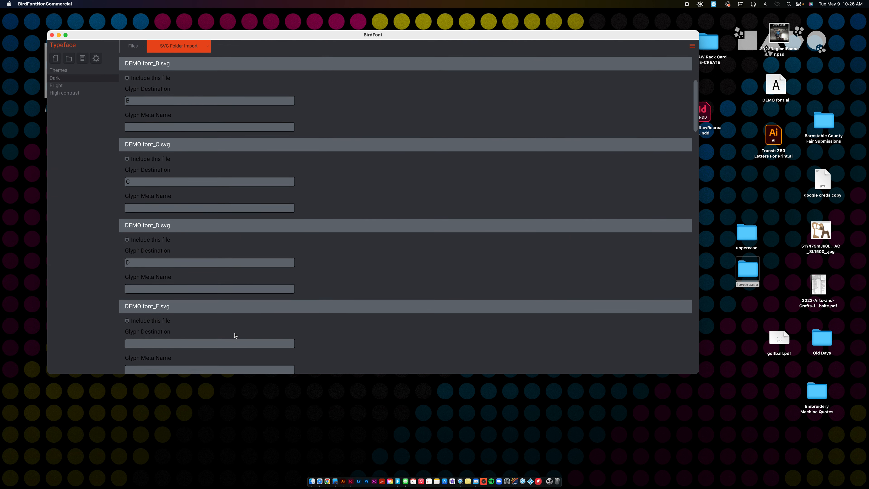
pyautogui.click(168, 344)
pyautogui.write('E')
pyautogui.scroll(-8, 221, 337)
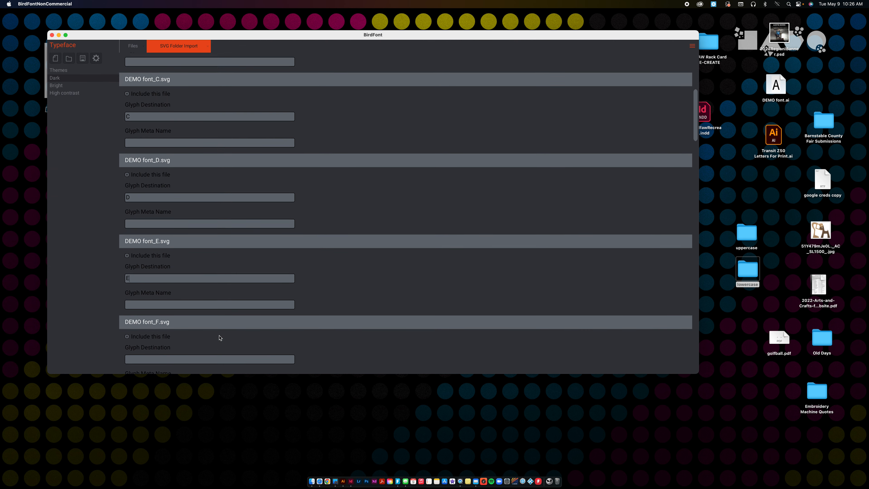
pyautogui.click(174, 318)
pyautogui.write('F')
# - Set the glyph destinations of DEMO font_G.svg through DEMO font_L.svg to their matching capital letters, G to L
pyautogui.scroll(-7, 219, 311)
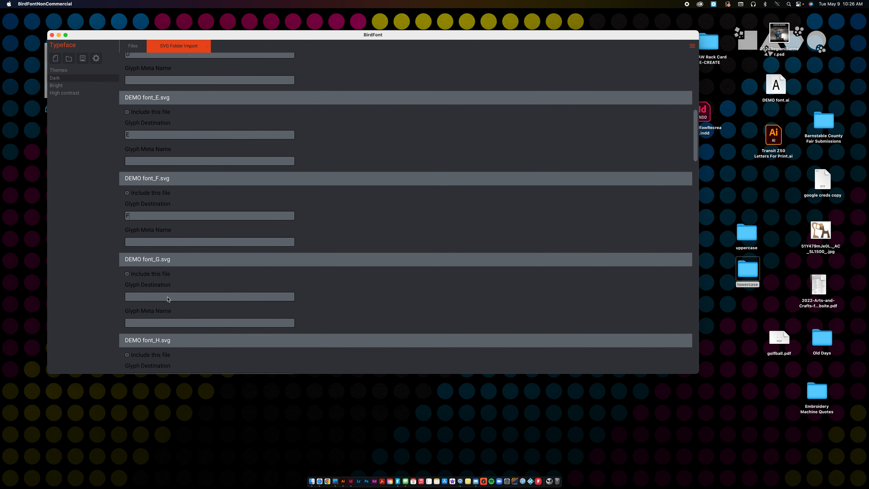
pyautogui.write('G')
pyautogui.scroll(-6, 214, 309)
pyautogui.click(171, 294)
pyautogui.write('H')
pyautogui.scroll(-5, 188, 304)
pyautogui.click(172, 307)
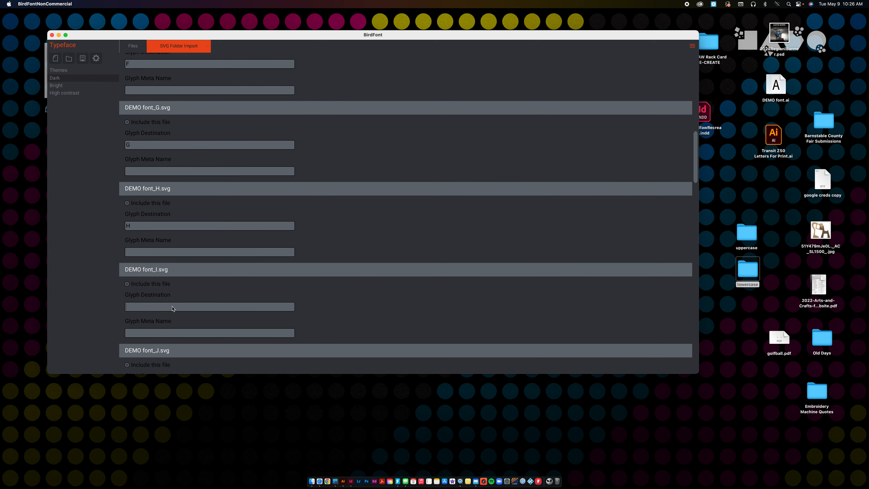
pyautogui.write('I')
pyautogui.scroll(-7, 174, 307)
pyautogui.click(188, 283)
pyautogui.write('J')
pyautogui.scroll(-4, 170, 312)
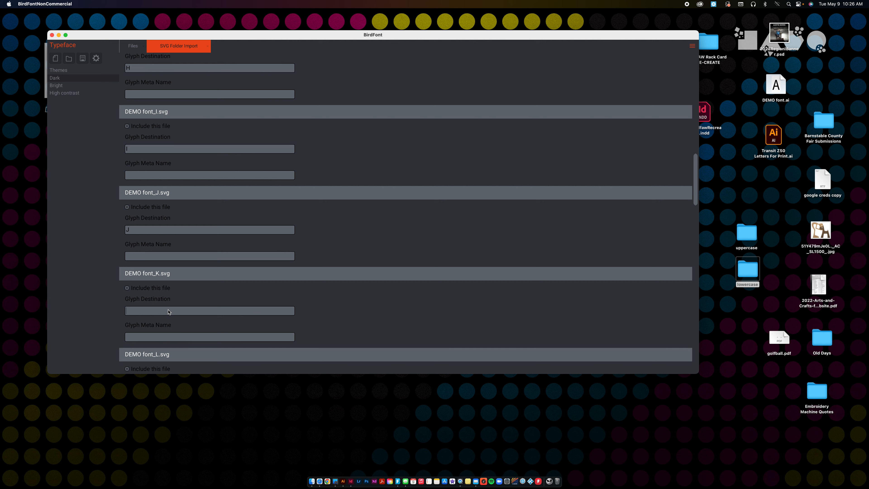
pyautogui.scroll(-6, 171, 325)
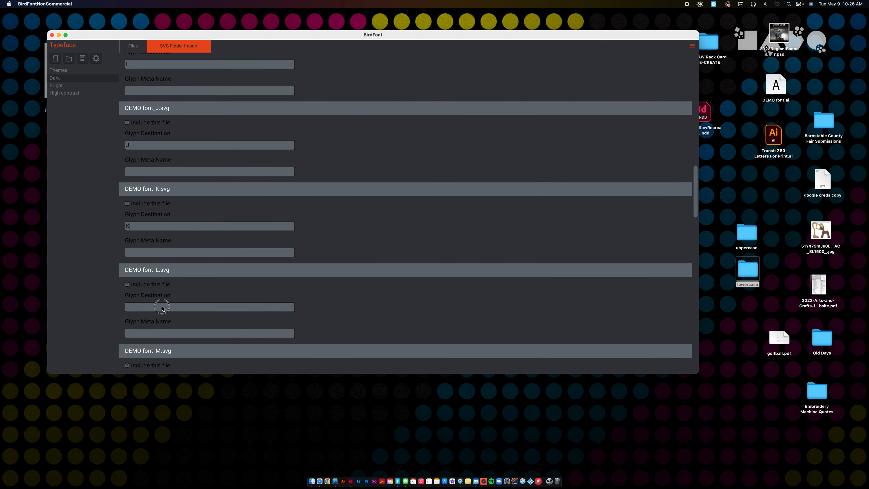
# - Set the glyph destinations of DEMO font_M.svg through DEMO font_R.svg to their matching capital letters, M to R
pyautogui.scroll(-5, 172, 321)
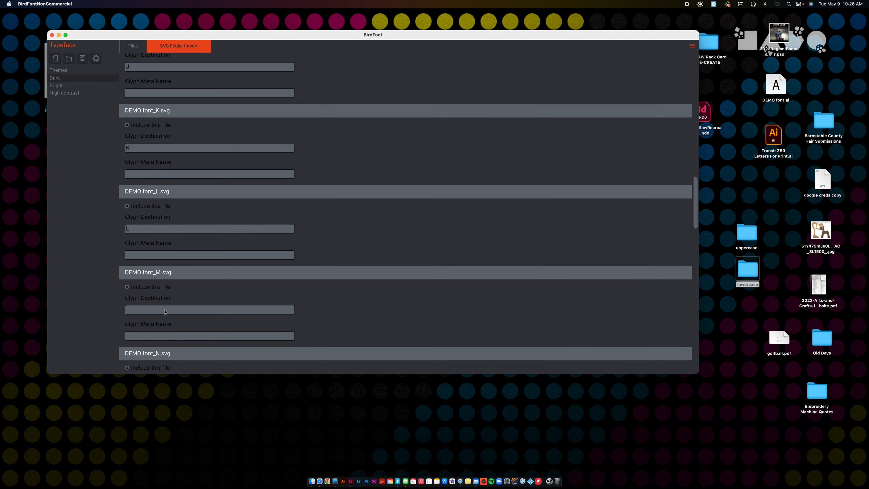
pyautogui.write('M')
pyautogui.scroll(-6, 186, 326)
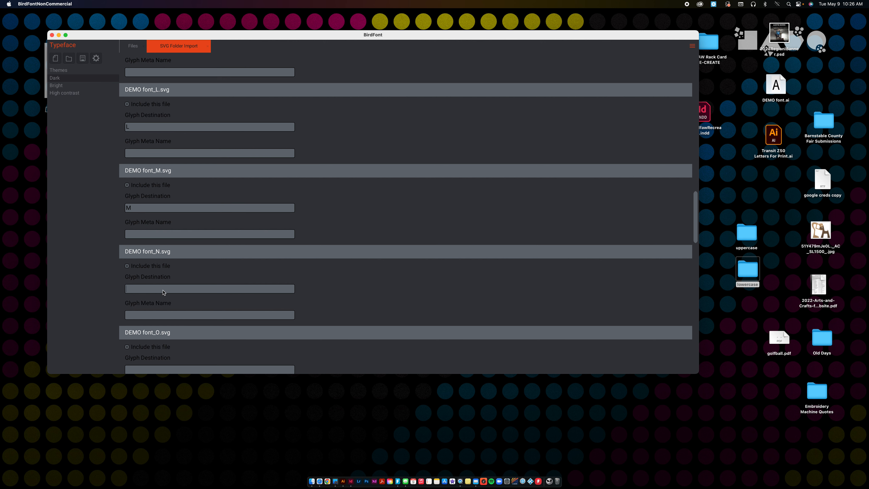
pyautogui.write('N')
pyautogui.scroll(-5, 168, 287)
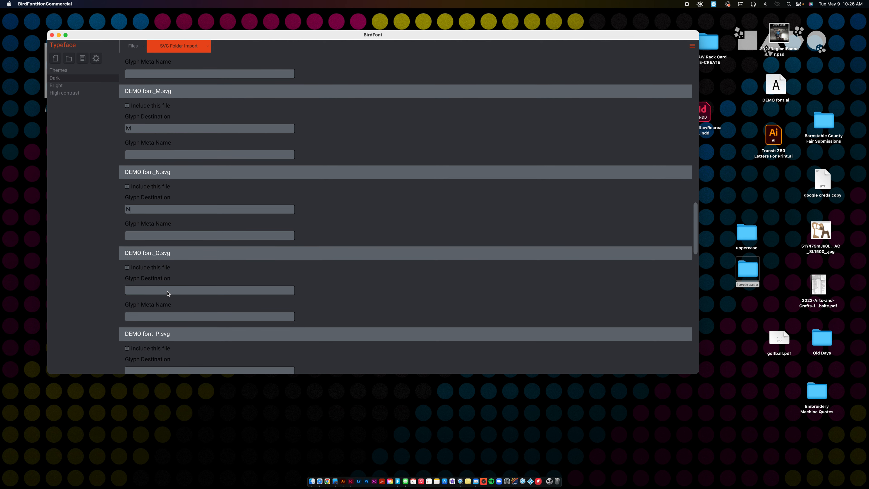
pyautogui.scroll(-4, 183, 323)
pyautogui.write('P')
pyautogui.scroll(-6, 169, 308)
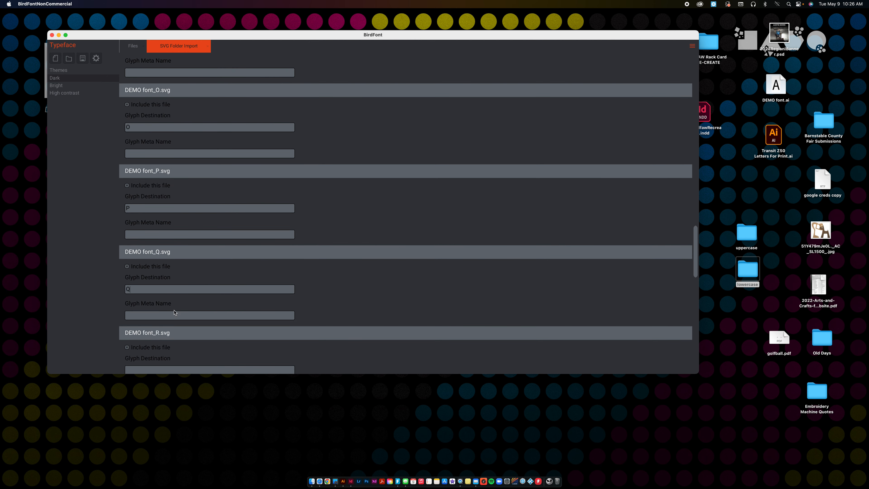
pyautogui.scroll(-5, 171, 308)
pyautogui.write('R')
# - Set the glyph destinations of DEMO font_S.svg through DEMO font_Z.svg to their matching capital letters, S to Z
pyautogui.scroll(-6, 169, 301)
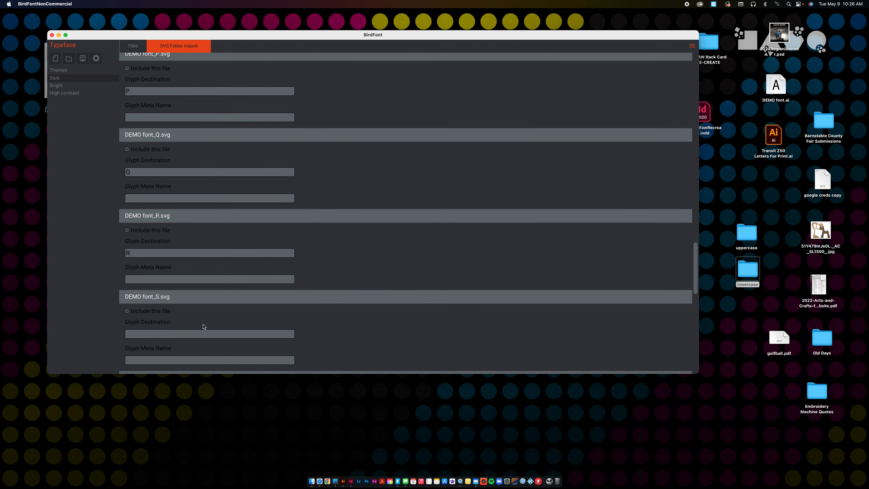
pyautogui.click(173, 282)
pyautogui.write('S')
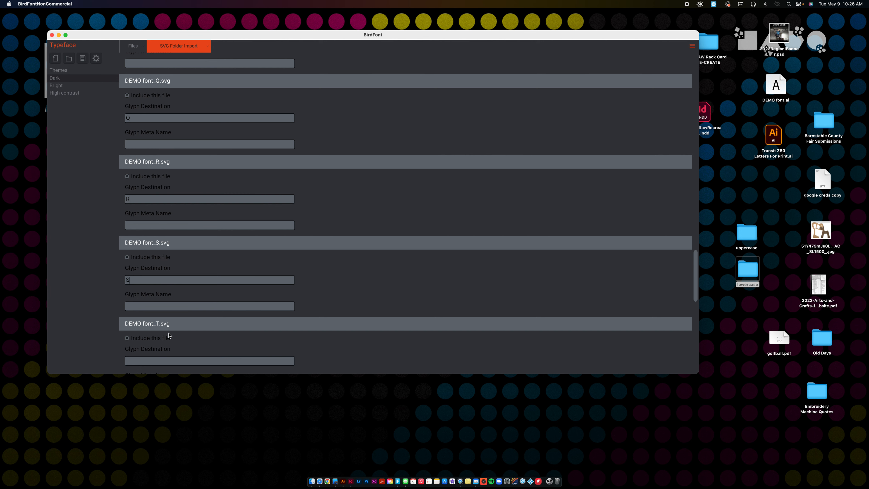
pyautogui.click(164, 362)
pyautogui.write('T')
pyautogui.scroll(-8, 185, 342)
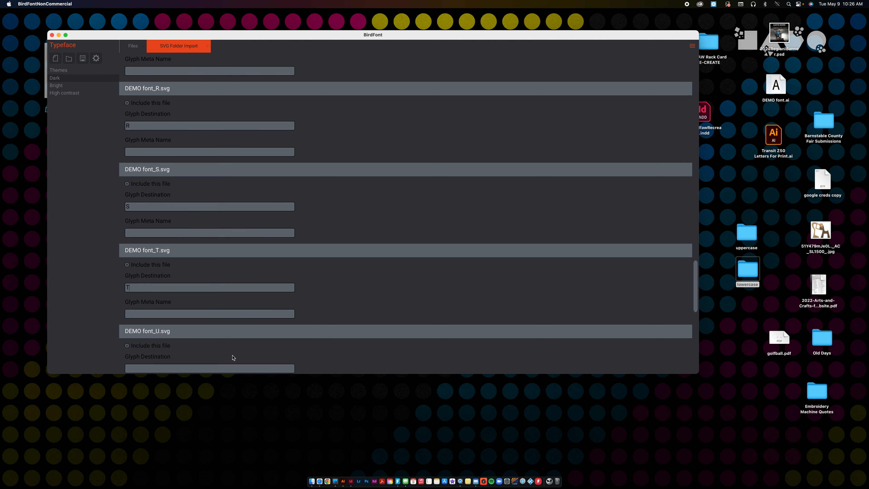
pyautogui.click(184, 319)
pyautogui.write('U')
pyautogui.scroll(-6, 211, 327)
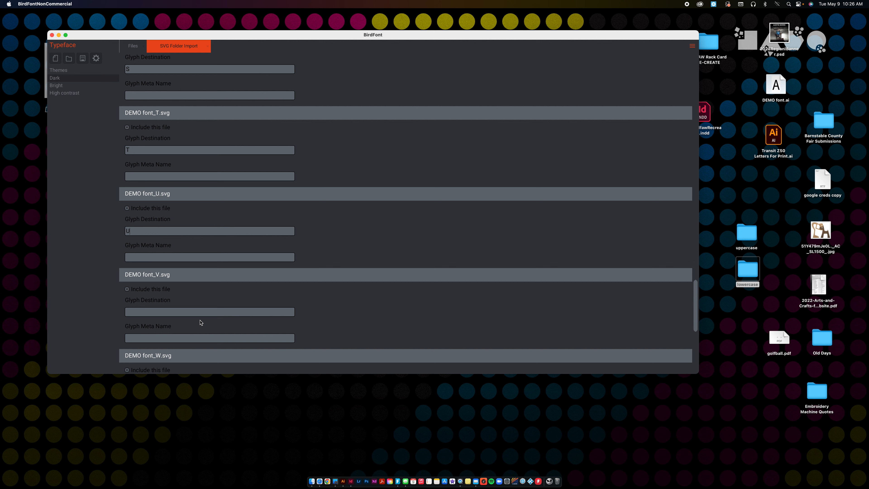
pyautogui.click(171, 312)
pyautogui.write('V')
pyautogui.scroll(-12, 213, 320)
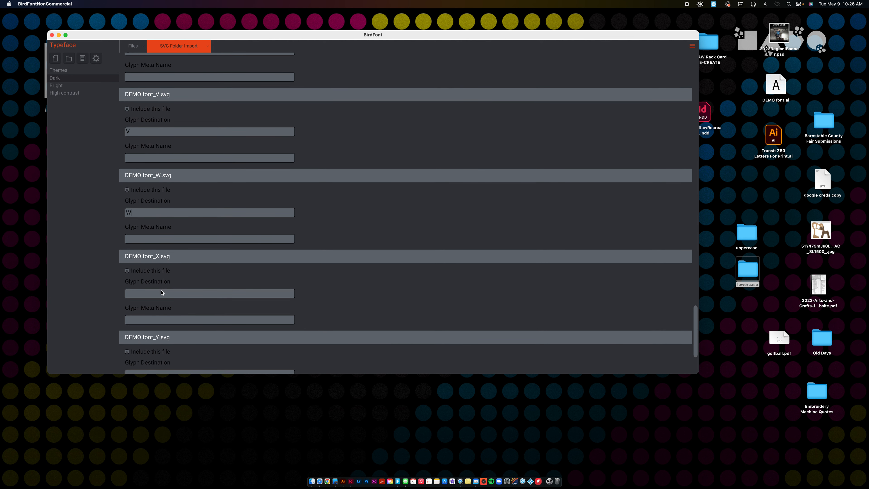
pyautogui.write('X')
pyautogui.scroll(-8, 161, 284)
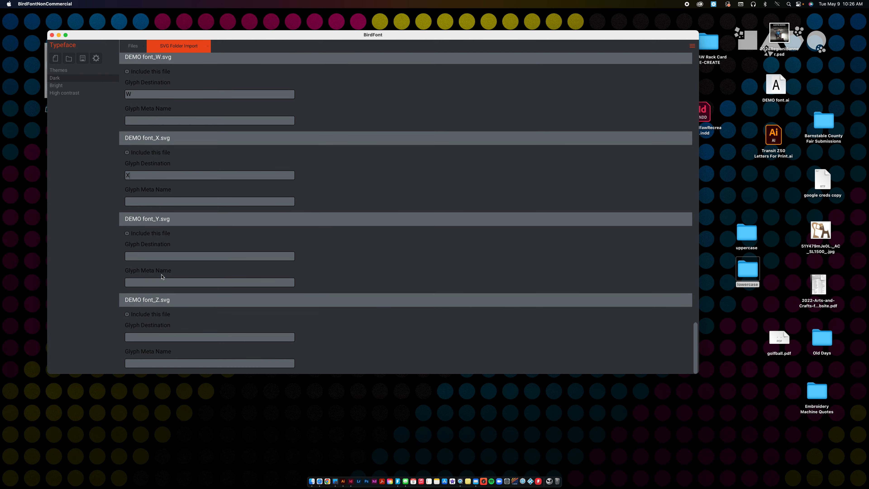
pyautogui.click(159, 338)
pyautogui.write('Z')
# - Import the uppercase SVG files with their assigned glyph destinations and dismiss the import message
pyautogui.scroll(20, 283, 342)
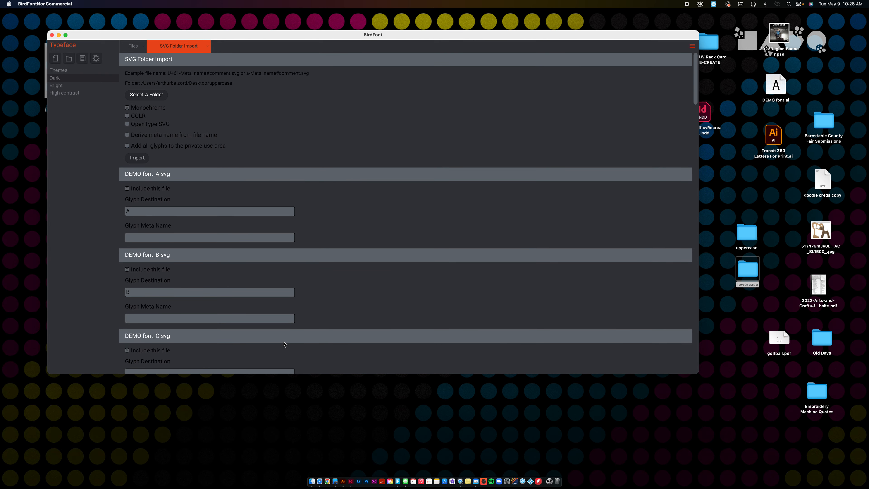
pyautogui.click(140, 161)
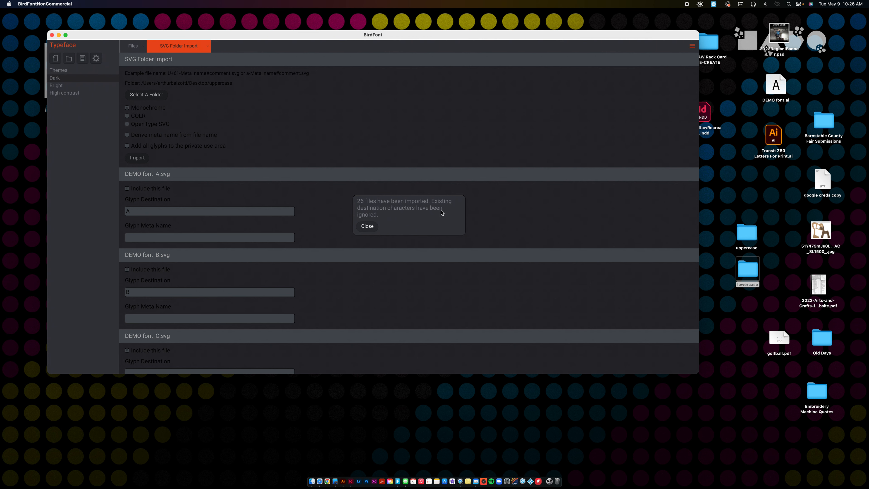
pyautogui.click(368, 226)
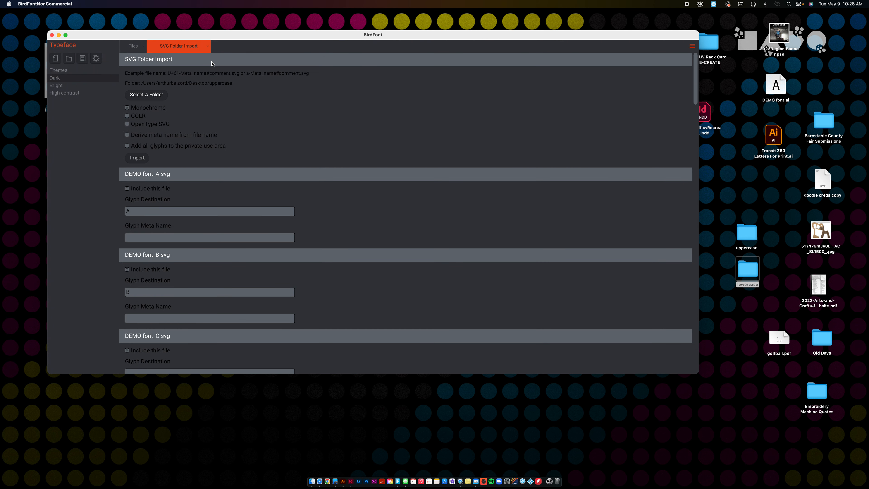
# - Close the SVG folder import and create a new font
pyautogui.click(208, 46)
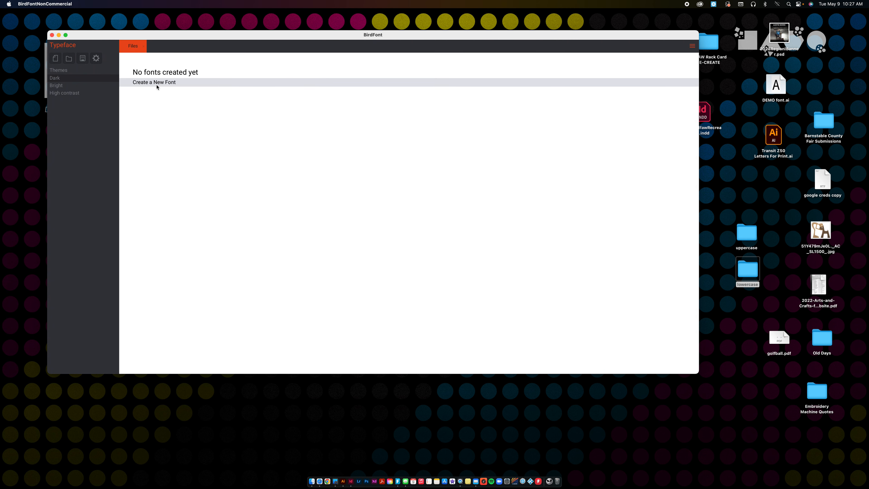
pyautogui.click(56, 59)
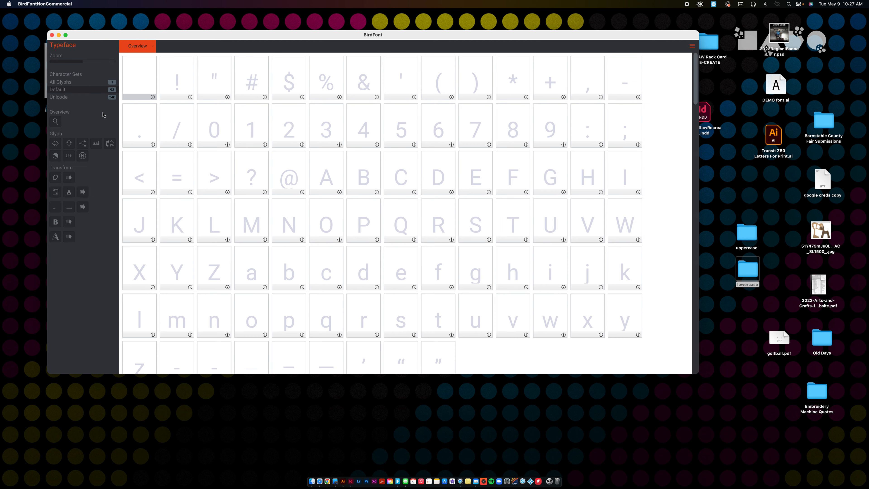